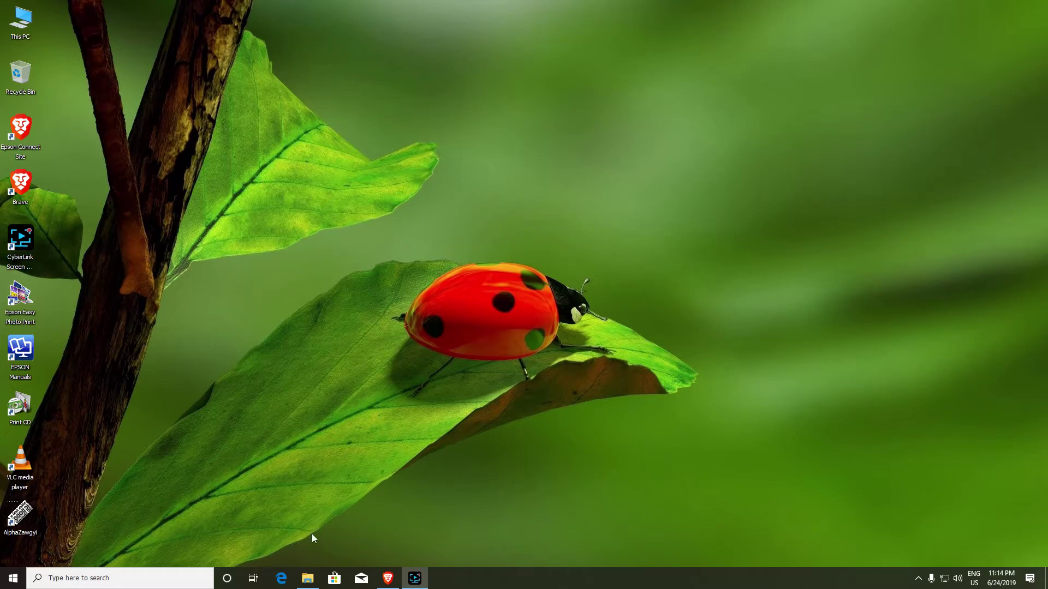
Extract the Photoshop CC 2014 zip in SOFTWARE to 'Adobe Photoshop CC 2014\', then minimize Explorer
left_click(308, 579)
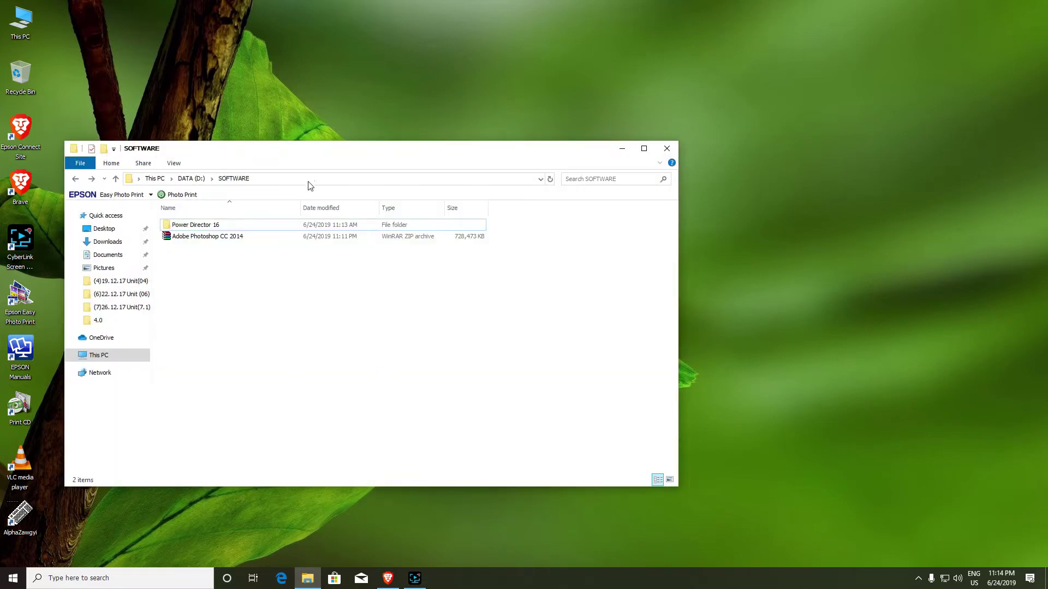
left_click_drag(317, 156, 371, 155)
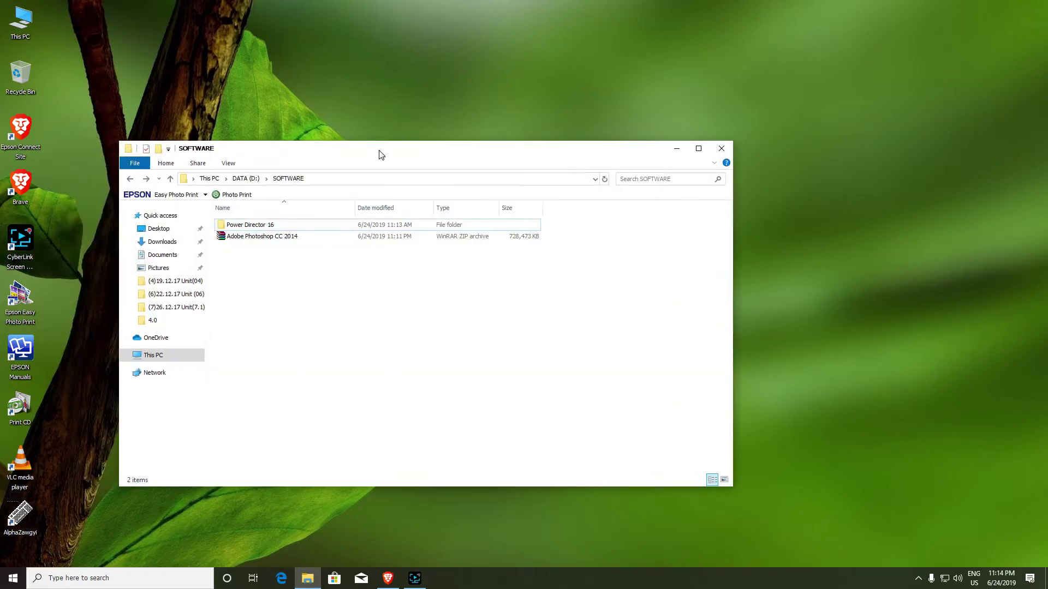
left_click(309, 242)
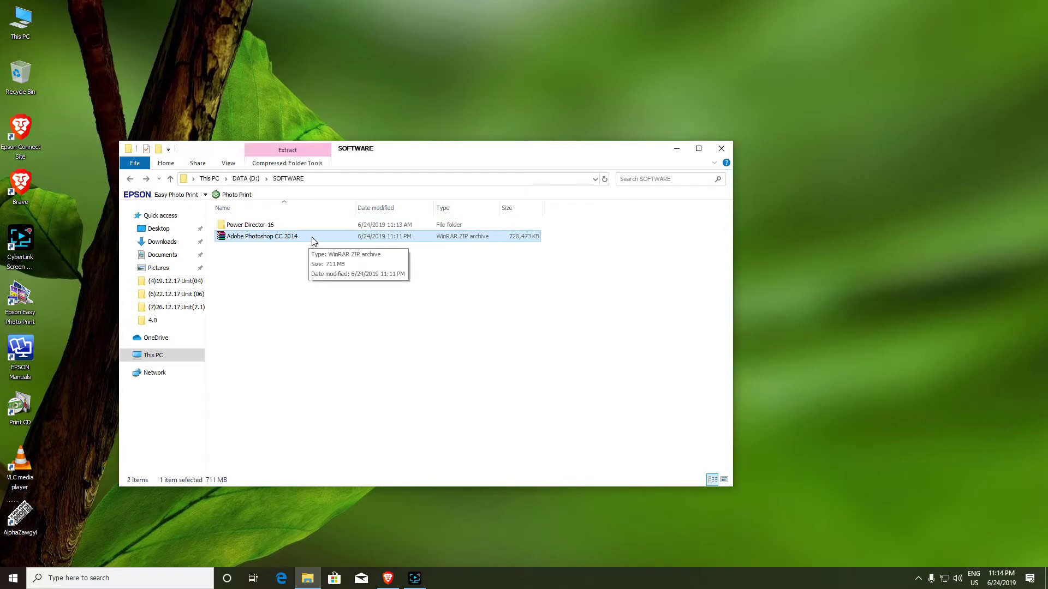
right_click(313, 237)
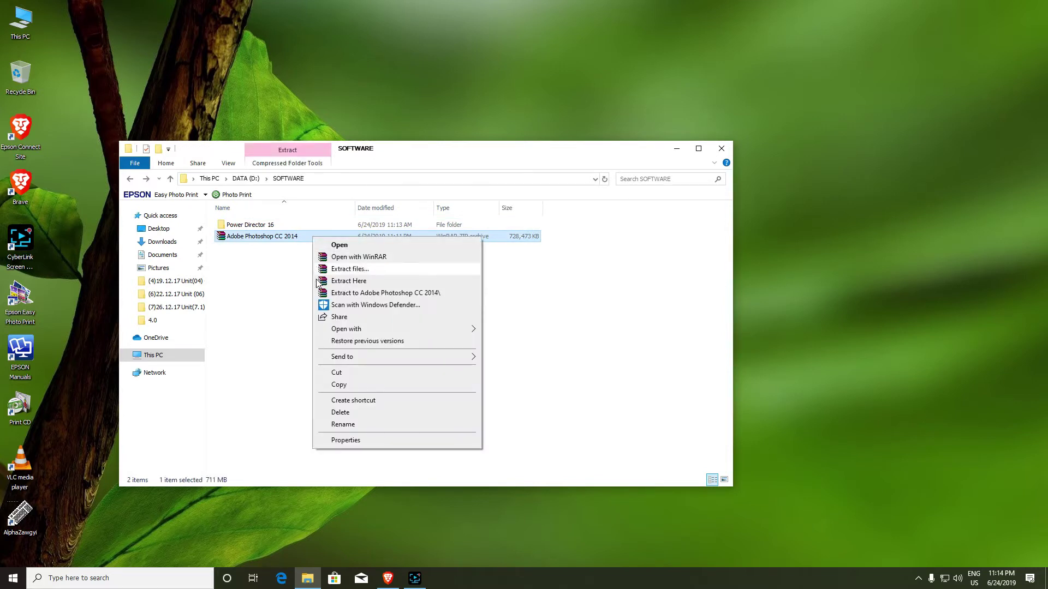
left_click(408, 293)
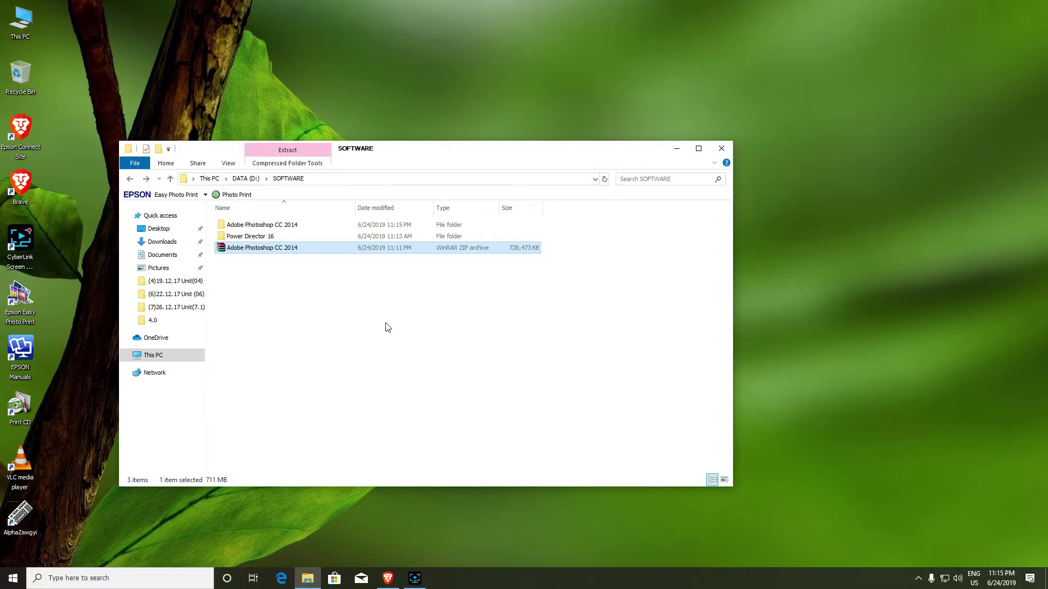
left_click(676, 149)
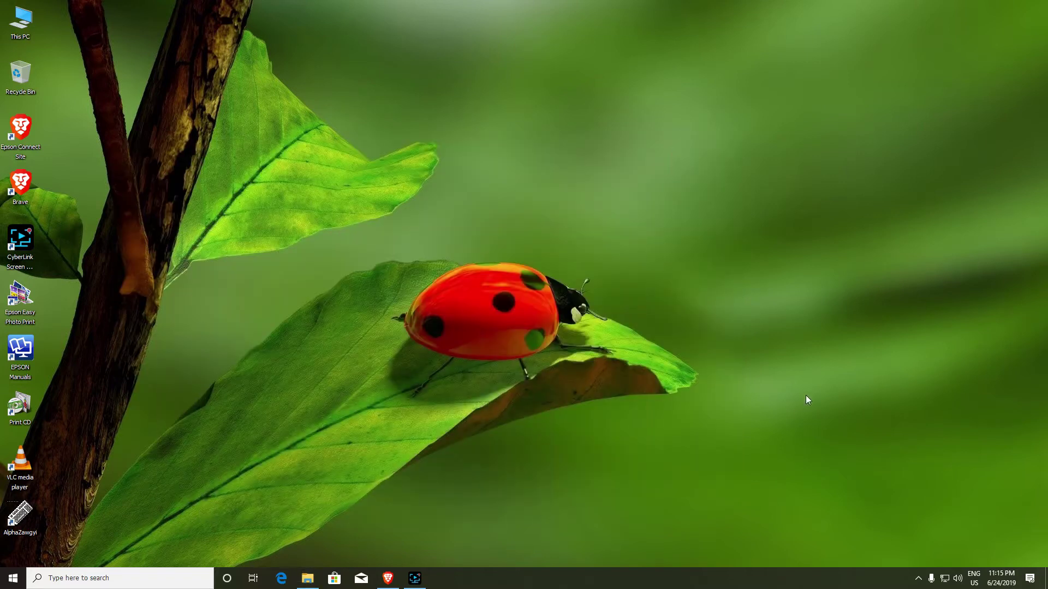
left_click(944, 580)
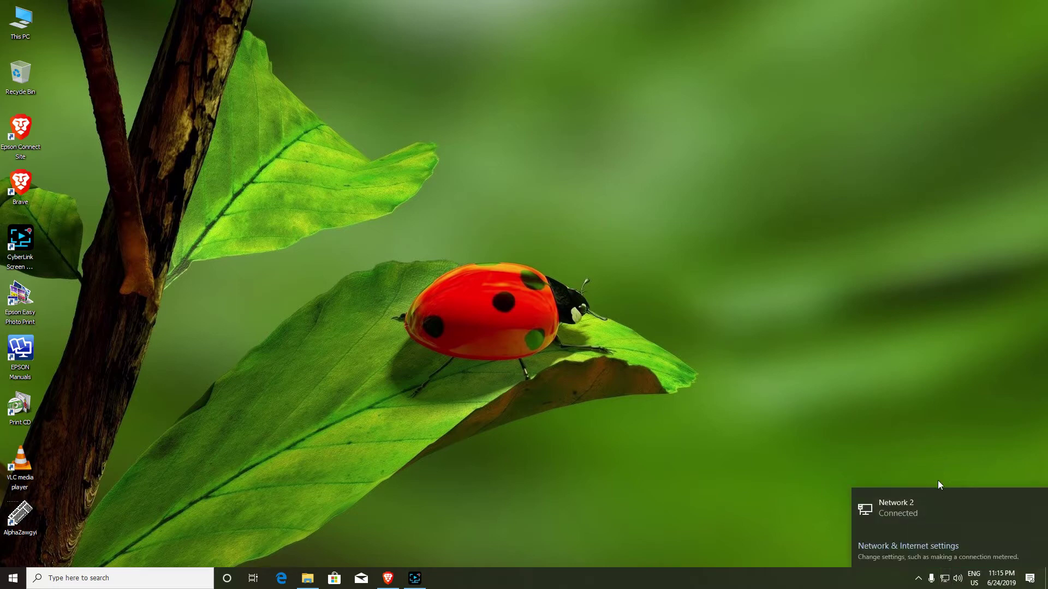
left_click(822, 435)
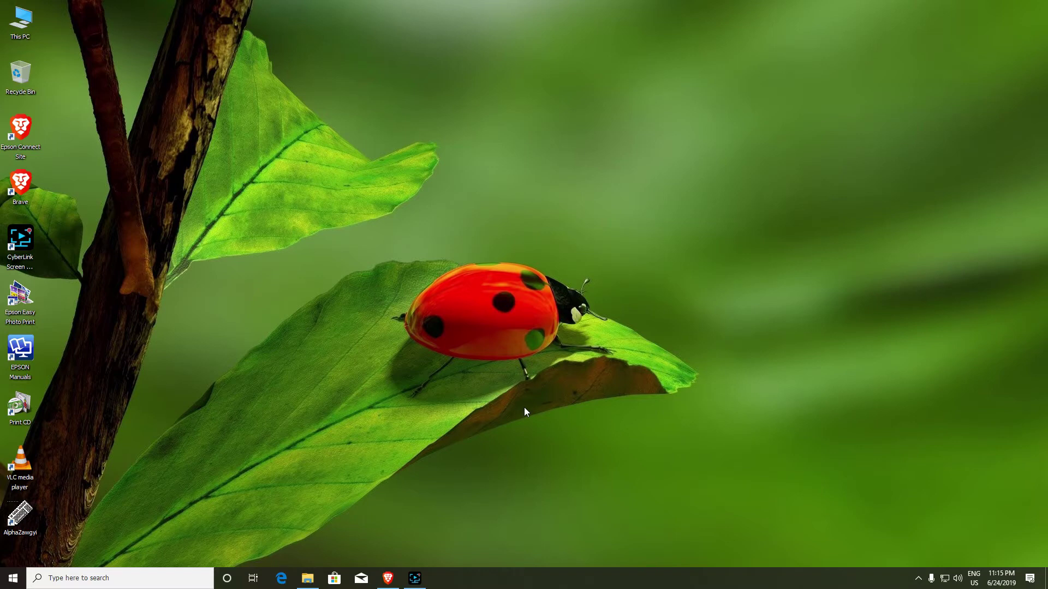
key("super+r")
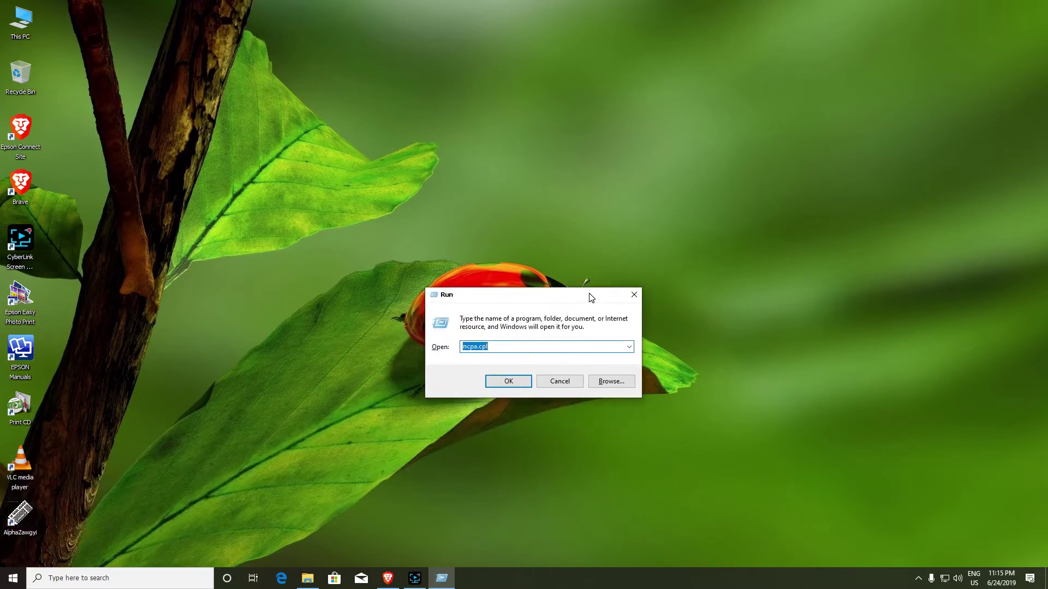
Run the command ncpa.cpl from the Run box
left_click_drag(488, 347, 462, 347)
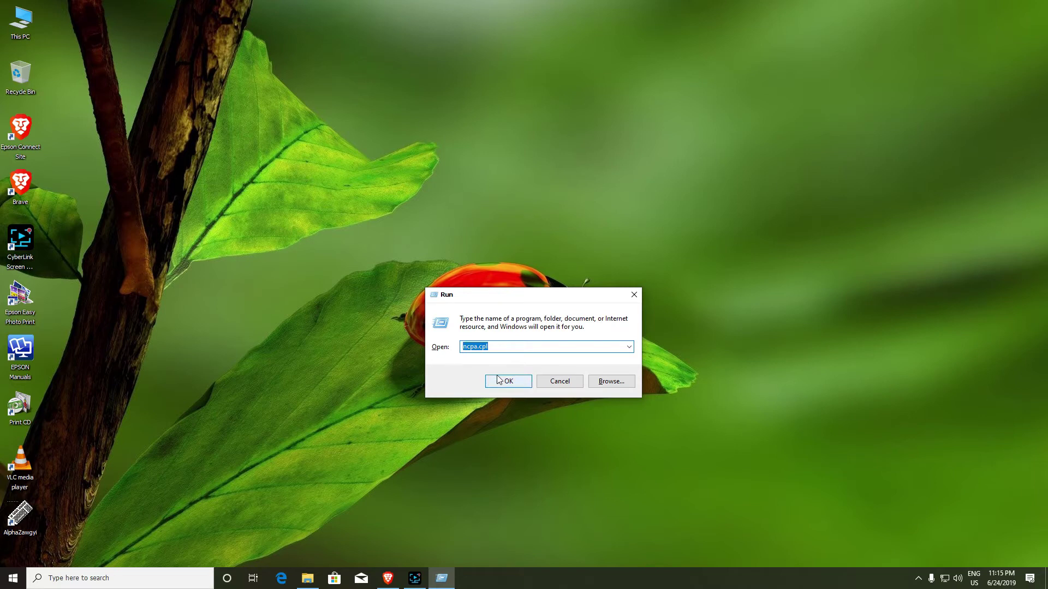
type("ncpa.cpl")
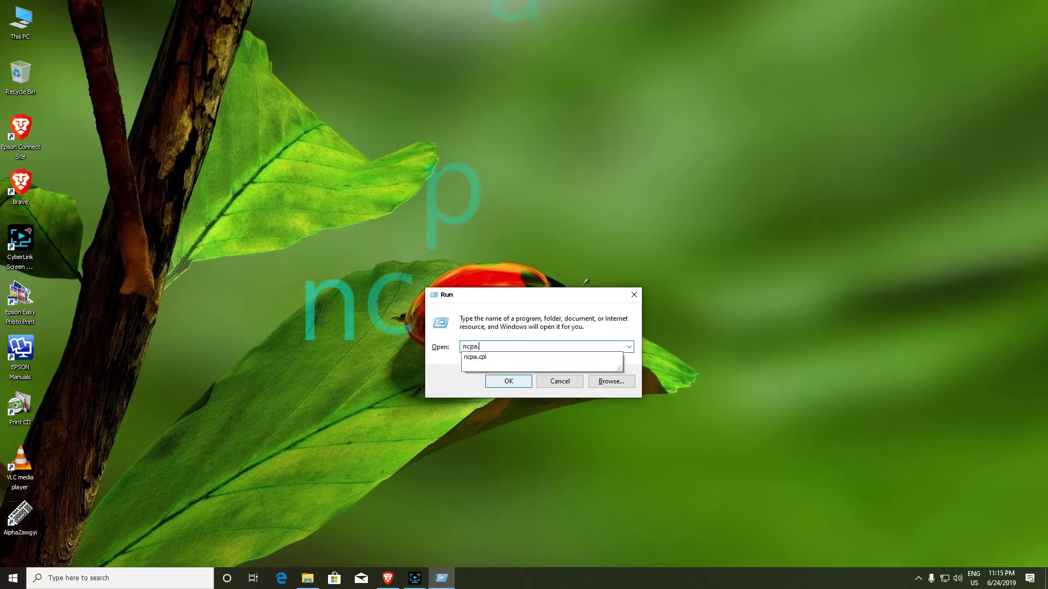
left_click(507, 381)
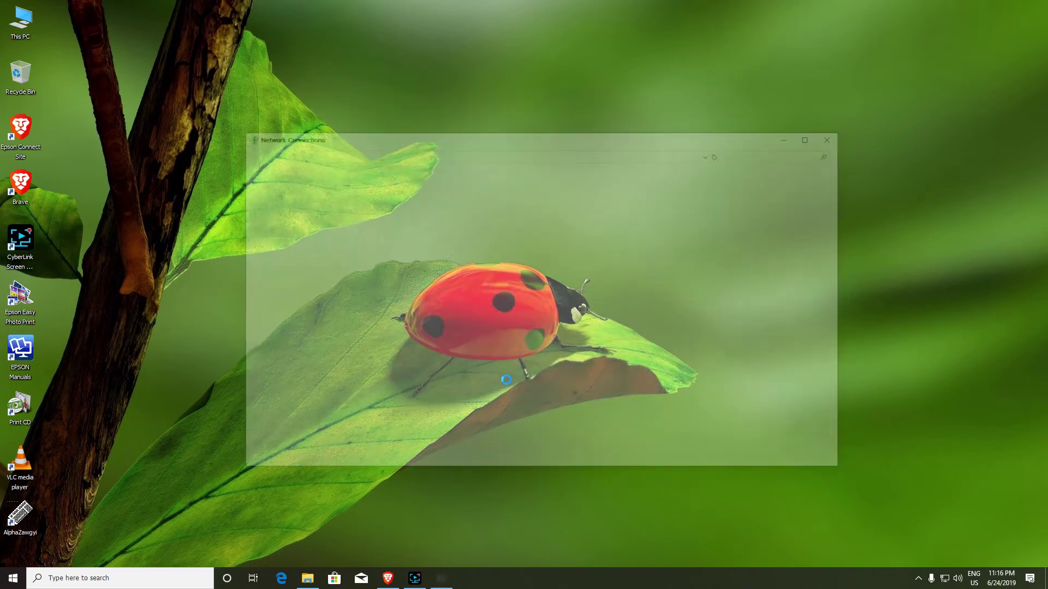
Disable the Ethernet adapter and close the Network Connections window
left_click_drag(343, 141, 355, 176)
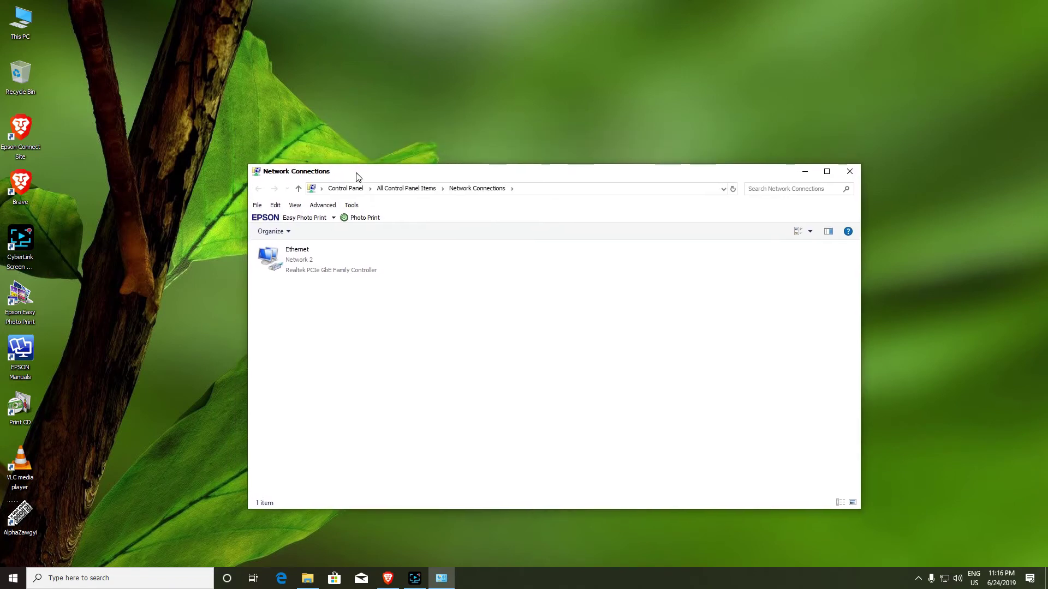
left_click(305, 271)
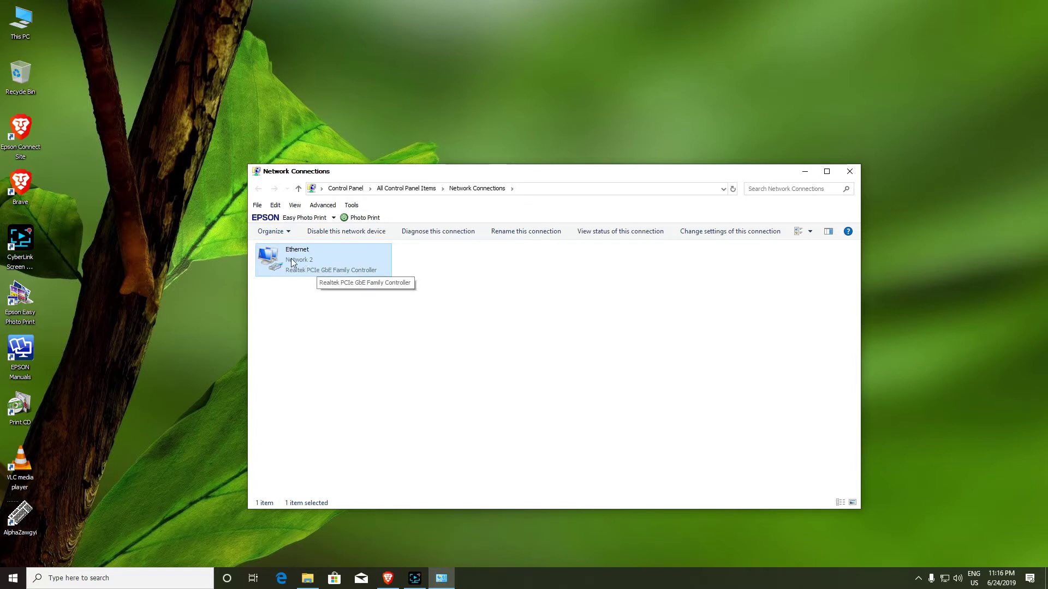
right_click(316, 265)
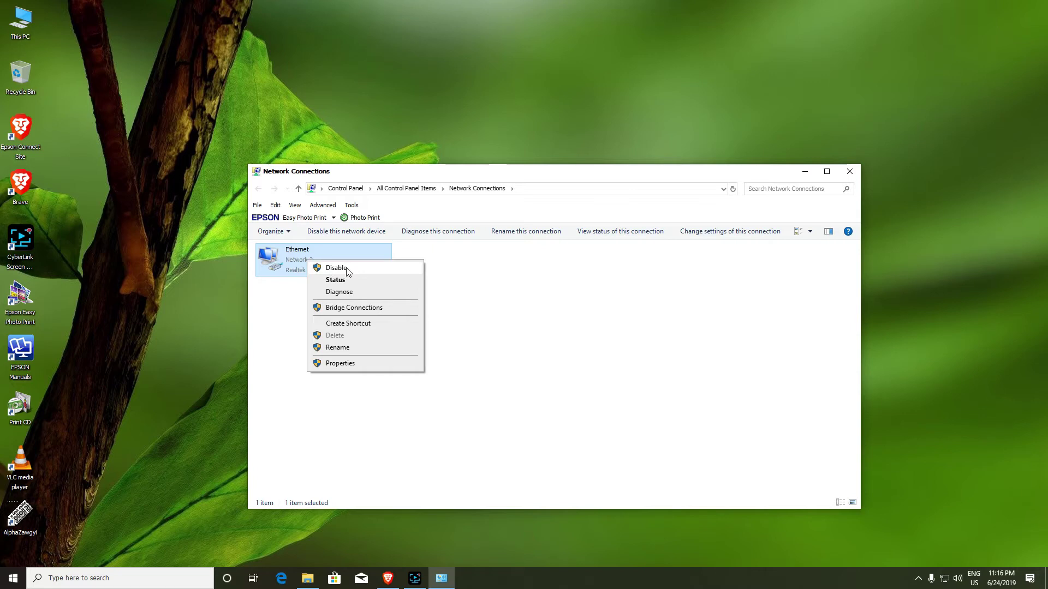
left_click(336, 267)
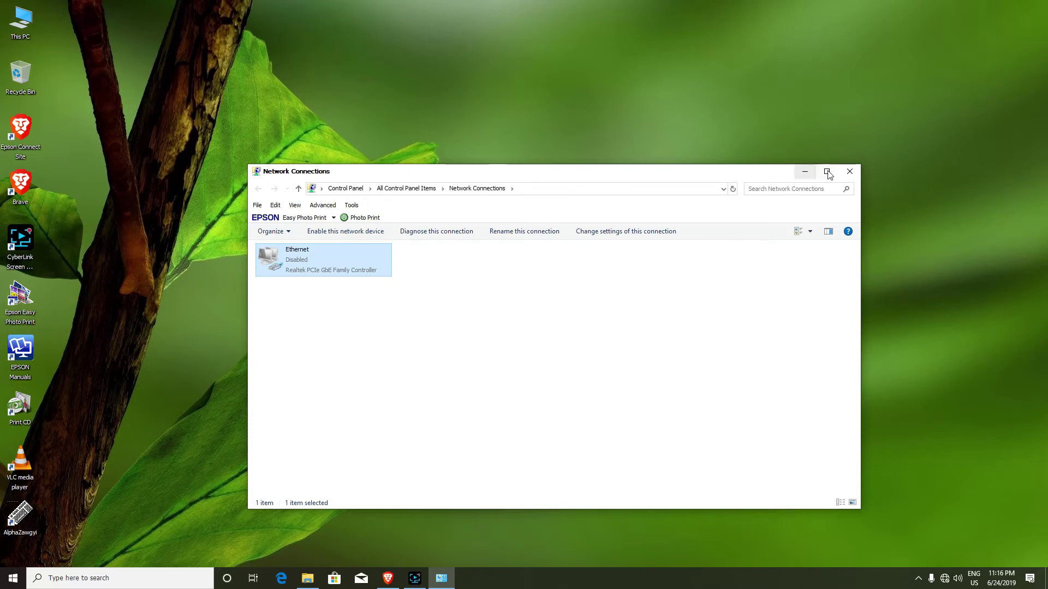
left_click(849, 172)
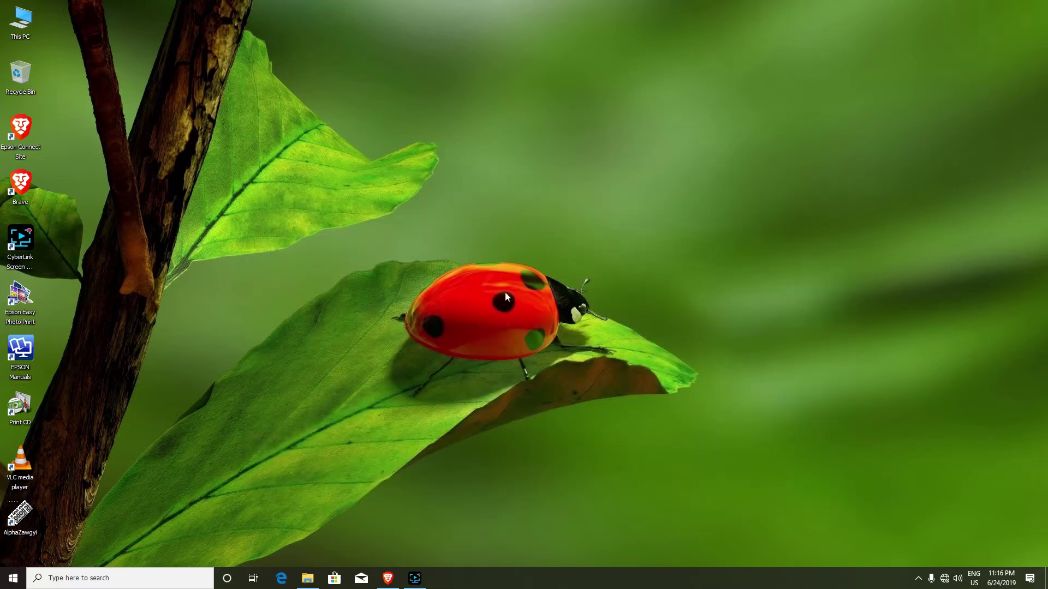
Open the nested Adobe Photoshop CC 2014 folders in SOFTWARE and launch Set-up
left_click(307, 578)
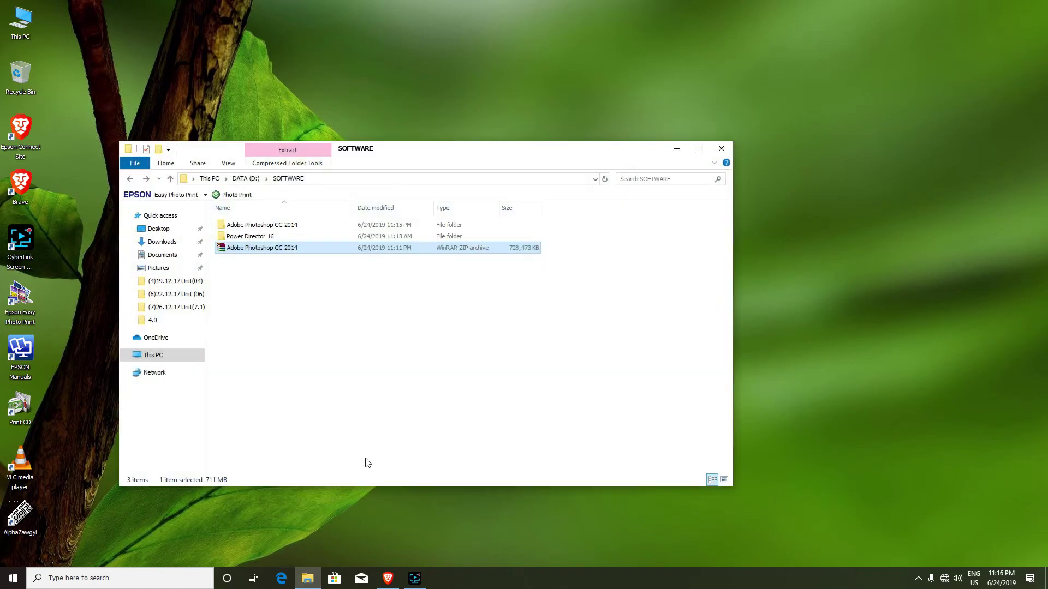
left_click(357, 356)
left_click_drag(380, 150, 437, 149)
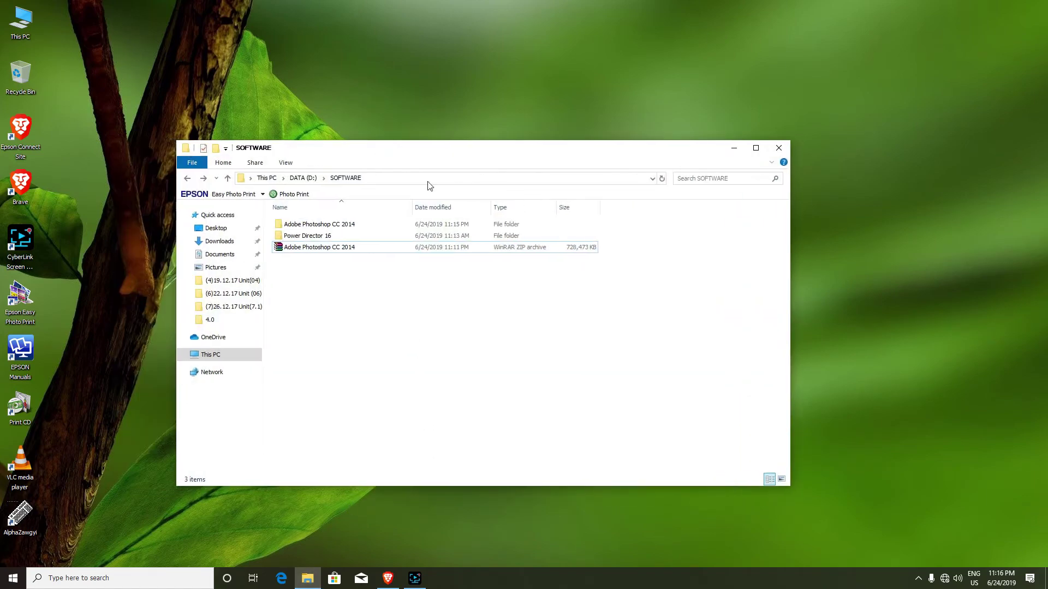
double_click(394, 229)
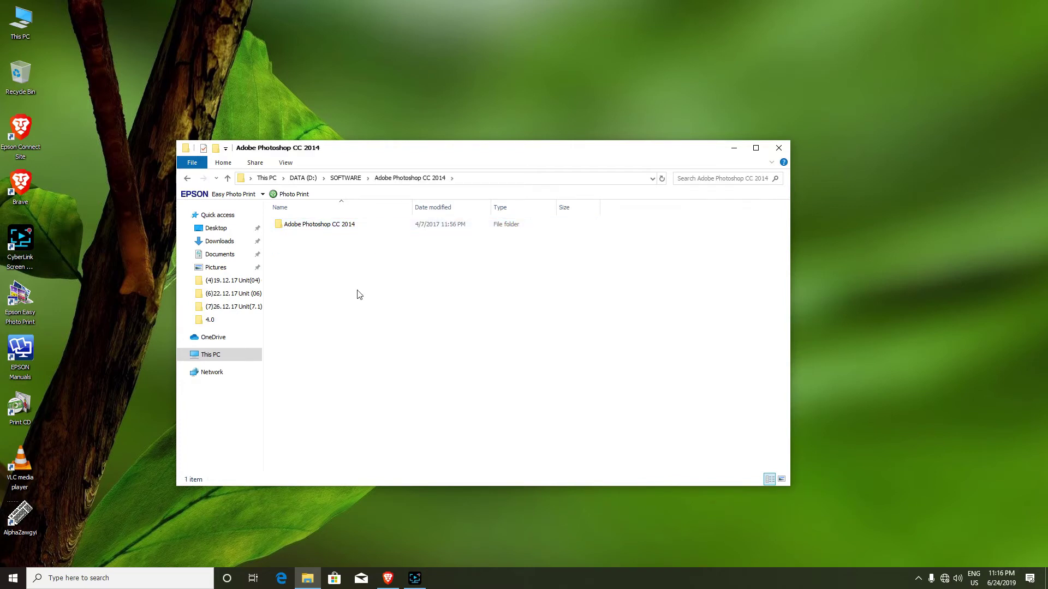
double_click(346, 224)
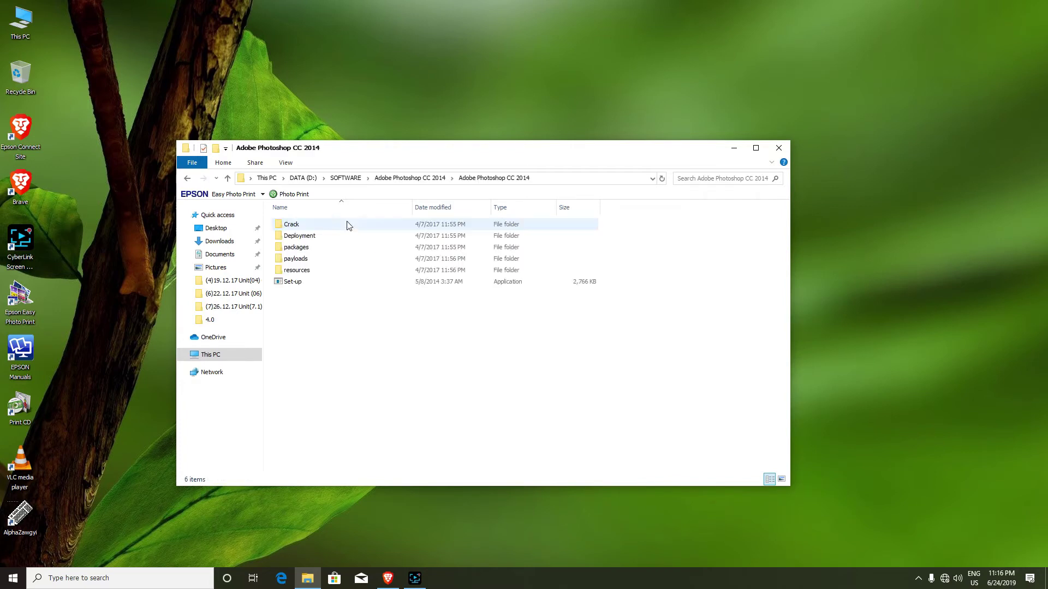
left_click(334, 285)
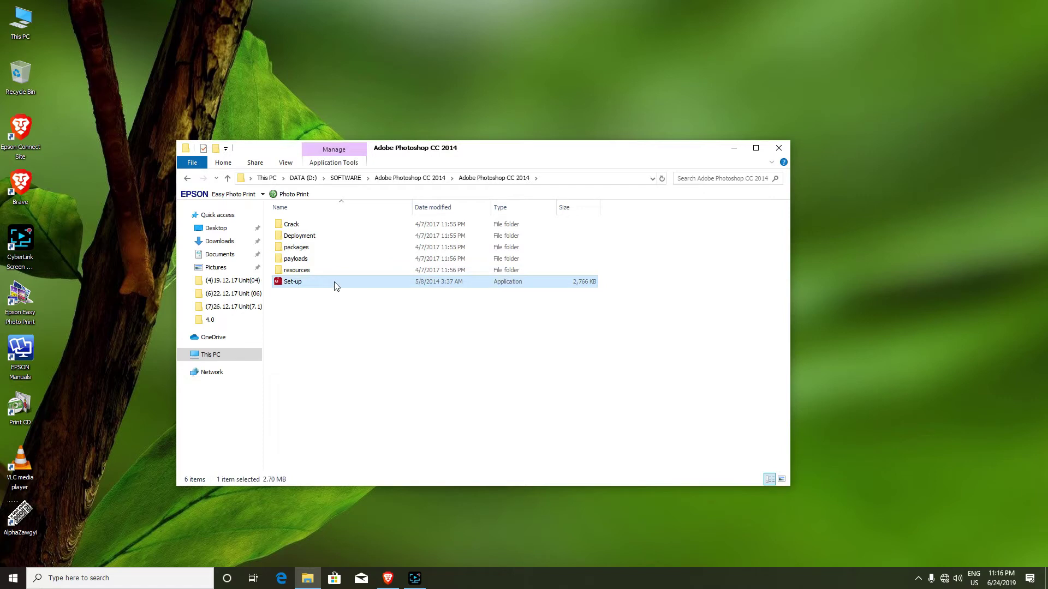
double_click(336, 284)
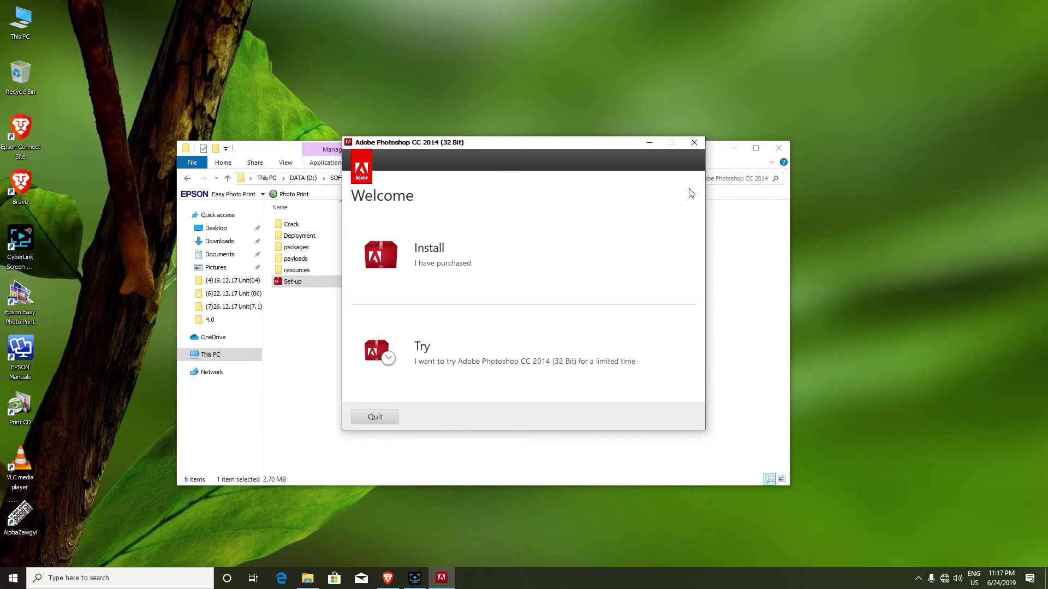
Minimize Explorer and pick Try on the installer's Welcome screen
left_click(734, 148)
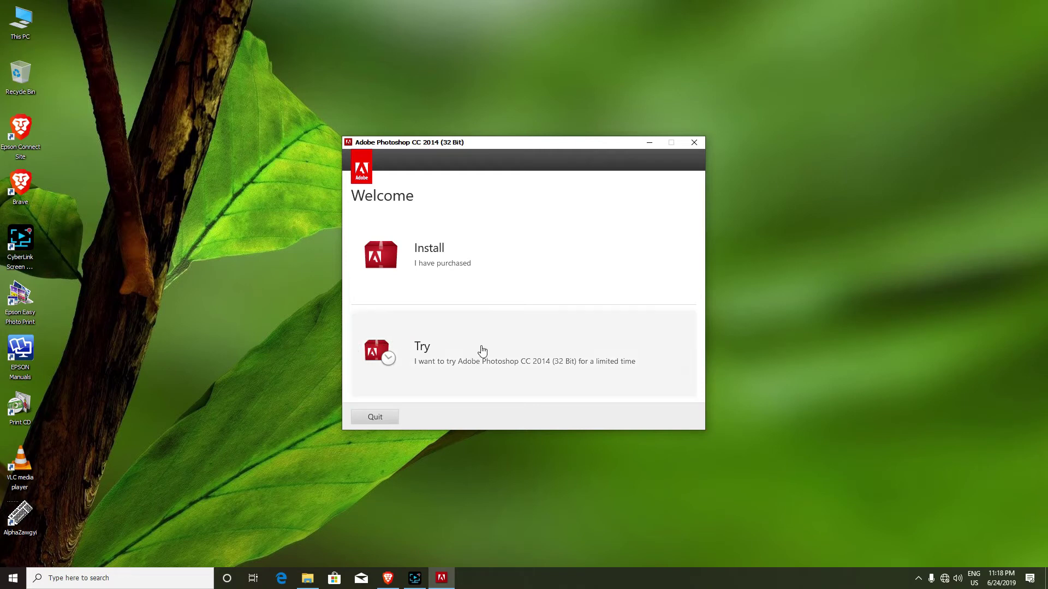
left_click(519, 358)
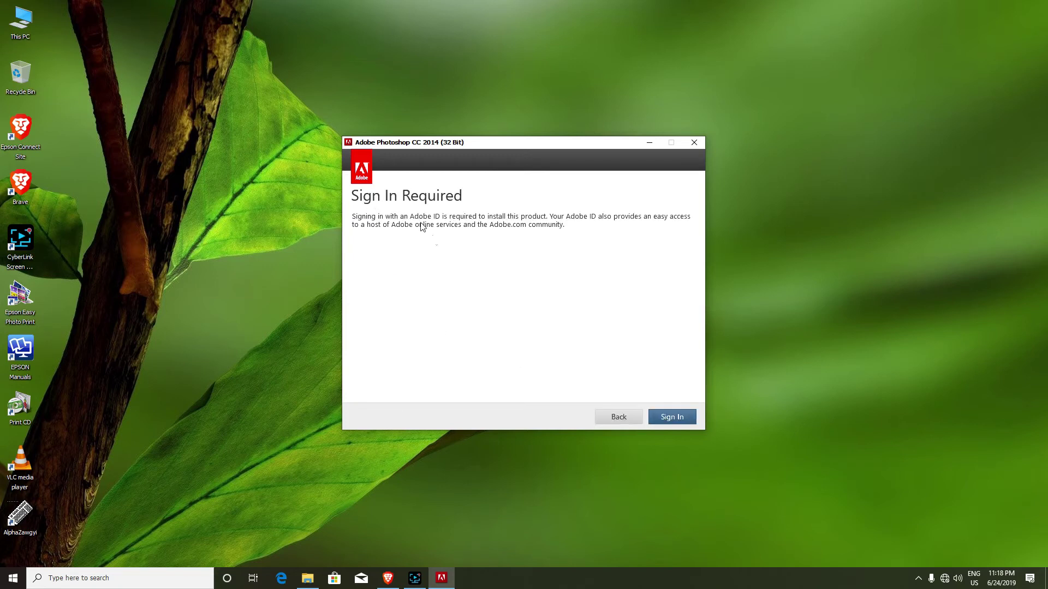
Attempt Adobe ID sign-in offline, then choose Sign In Later to reach the license agreement
left_click(669, 423)
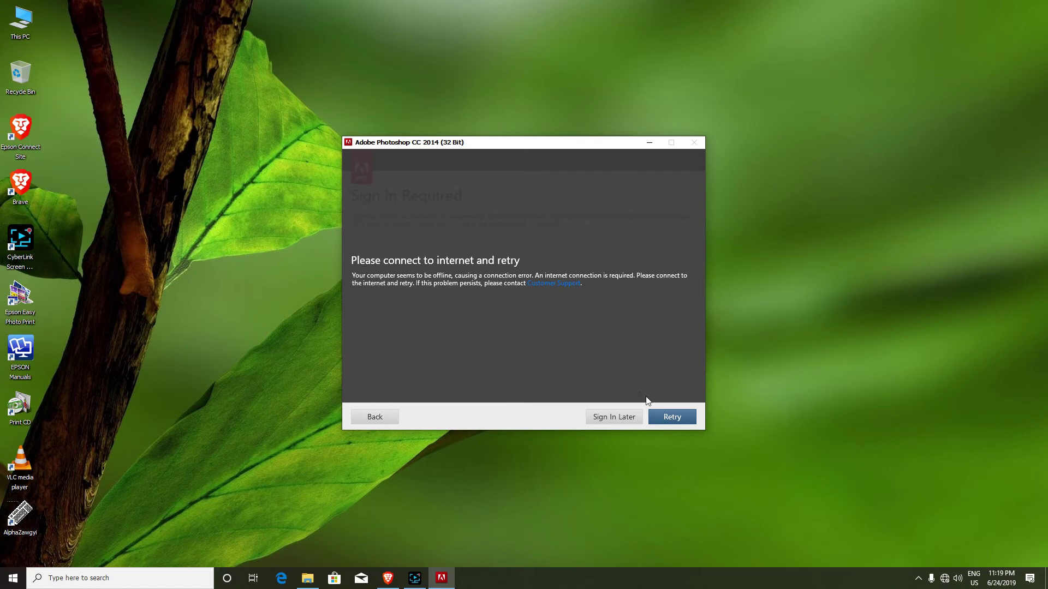
left_click(603, 417)
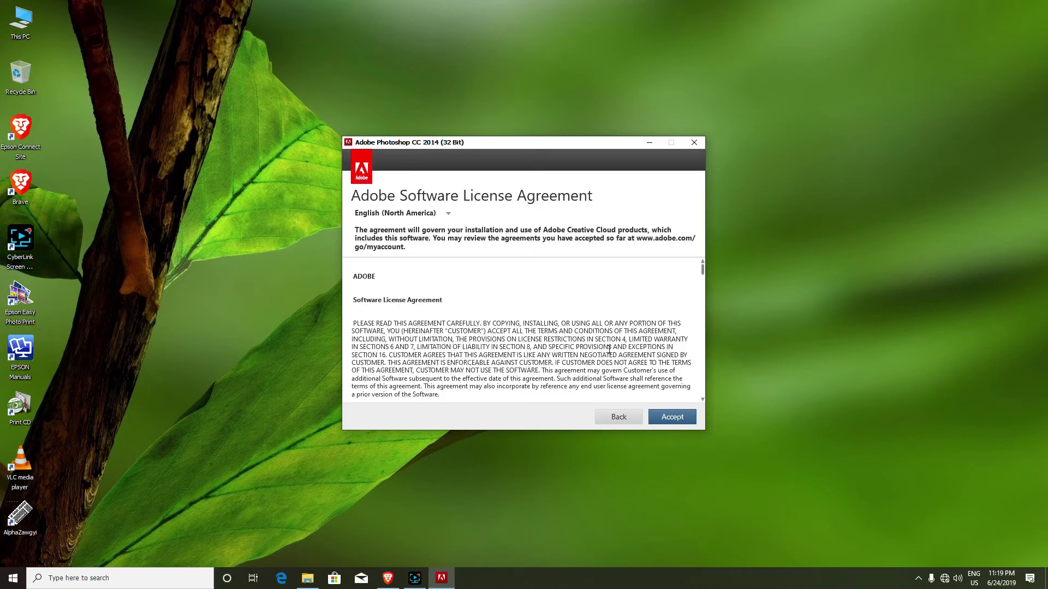
Accept the license, install to the default C:\Program Files (x86)\Adobe location, and close Setup
left_click(670, 418)
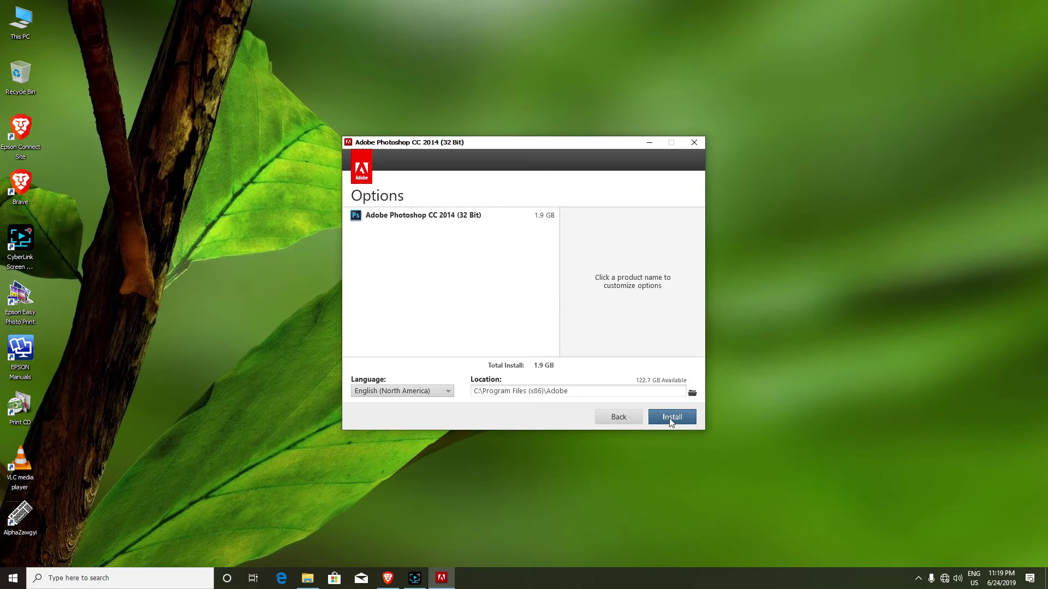
left_click(669, 417)
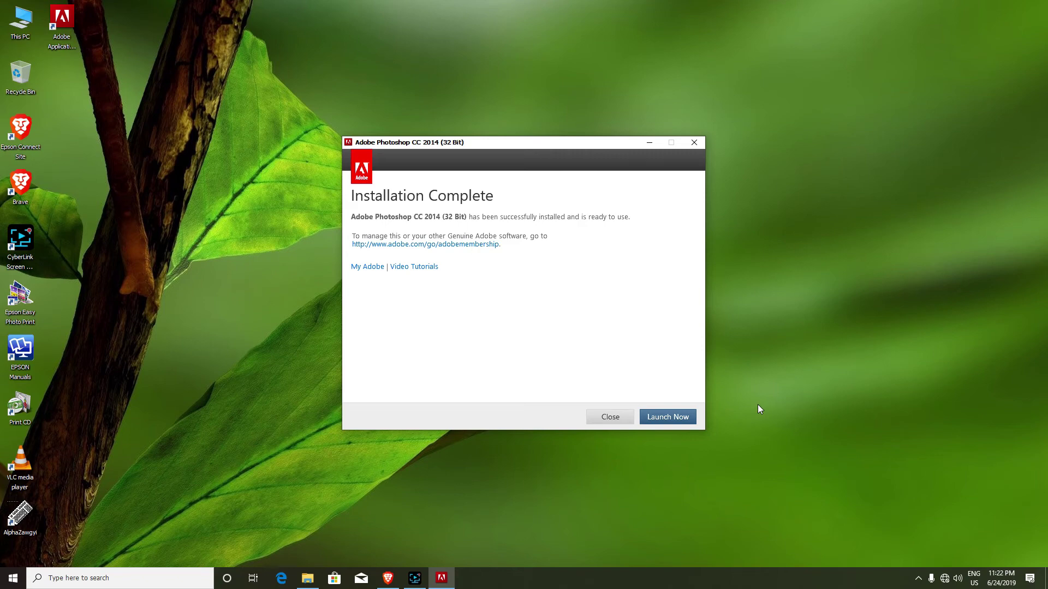
left_click(757, 408)
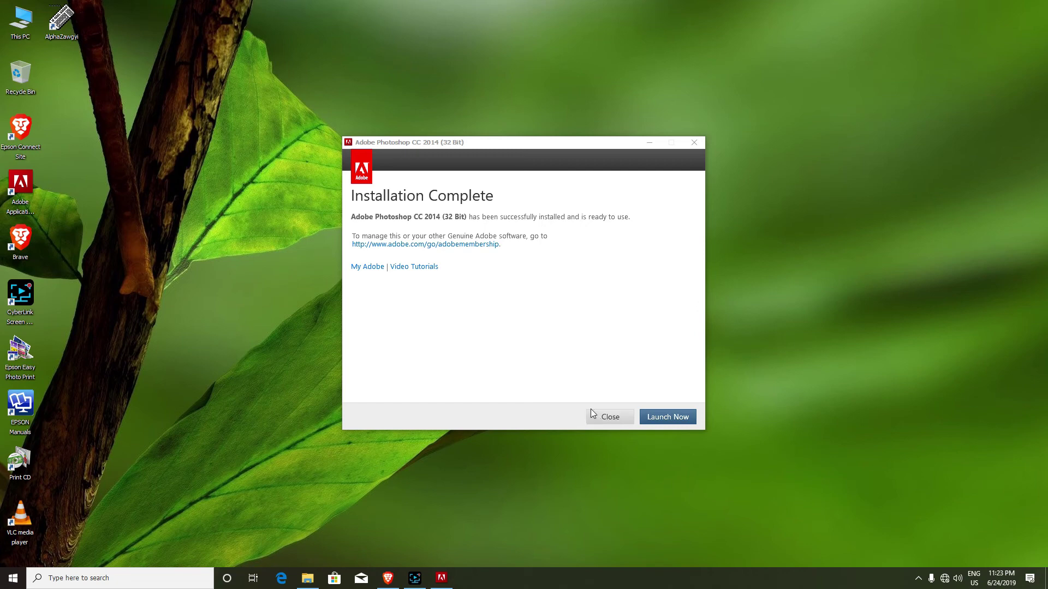
left_click(579, 418)
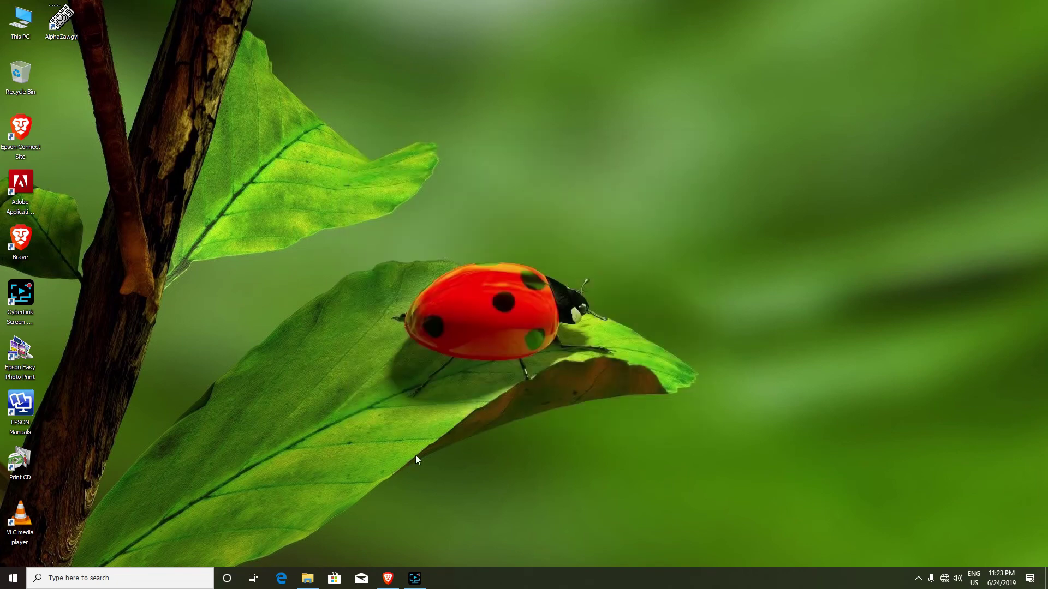
Copy amtlib.dll from the Crack folder of the extracted Photoshop files, then close Explorer
left_click(307, 578)
left_click(356, 338)
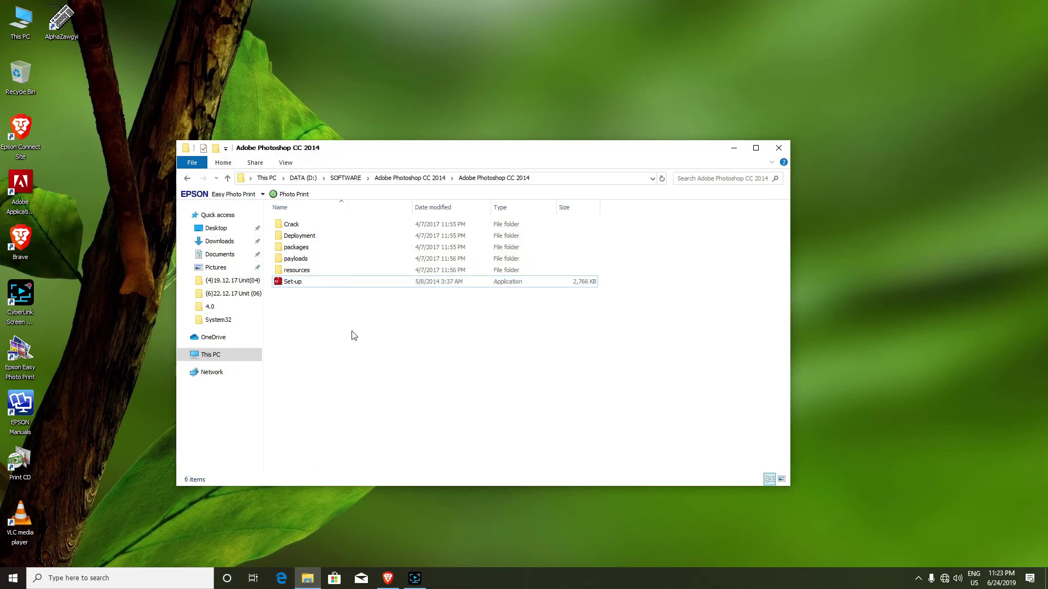
left_click_drag(400, 153, 494, 136)
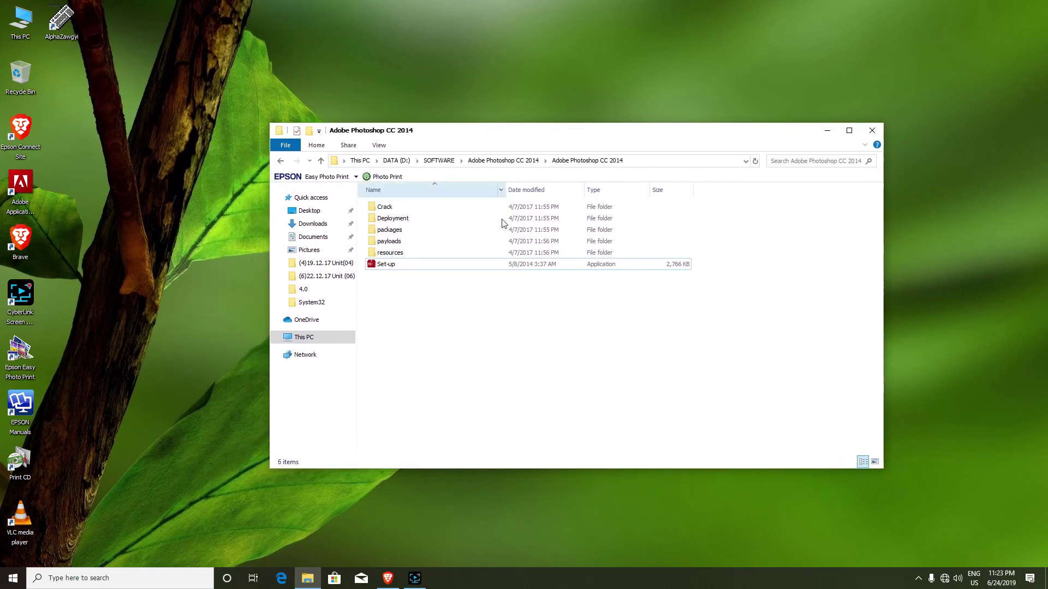
left_click(429, 210)
double_click(429, 210)
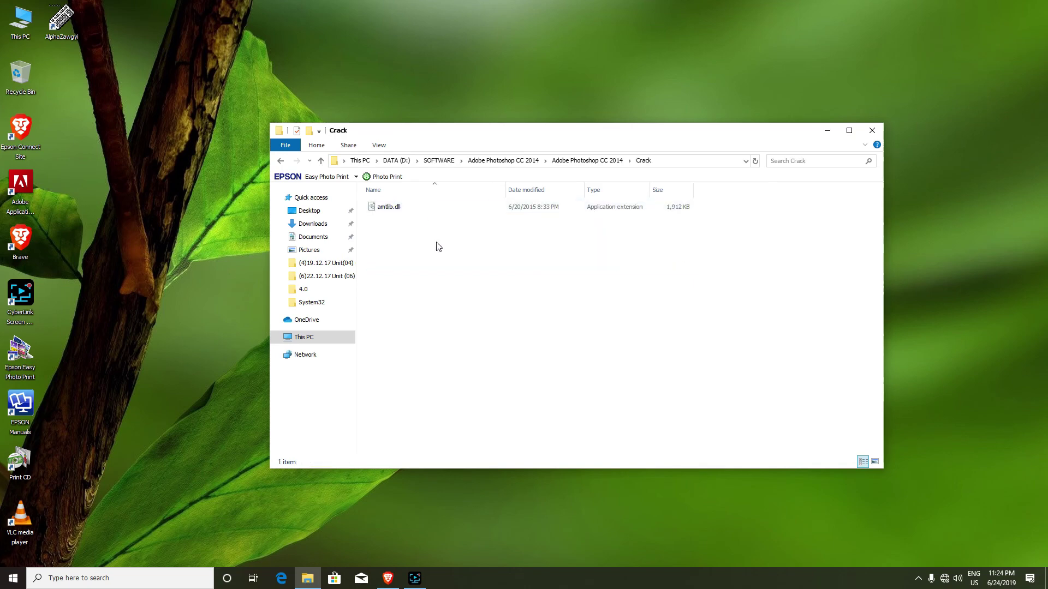
left_click(405, 209)
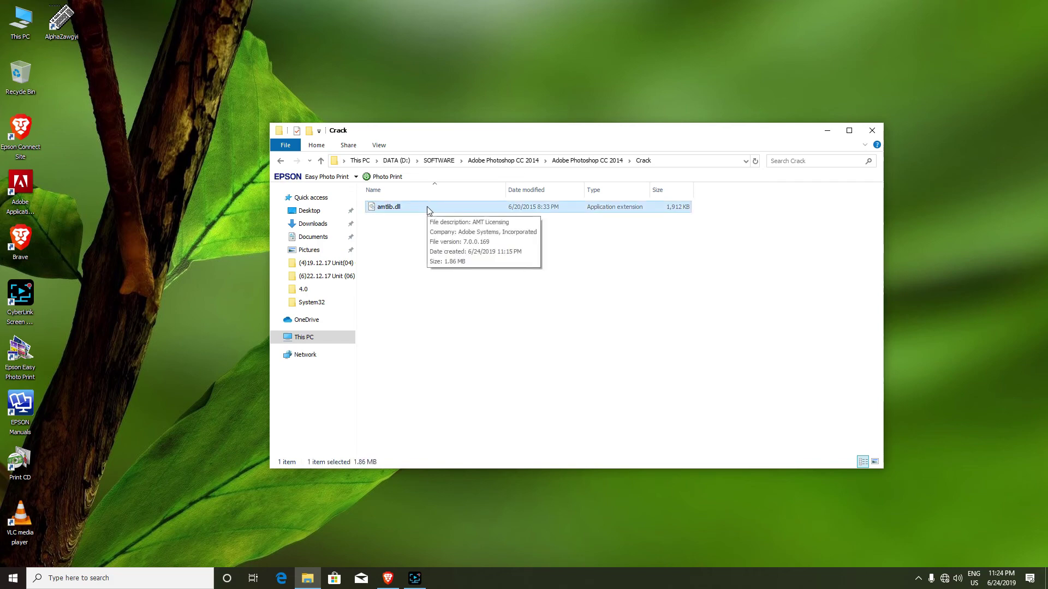
right_click(431, 211)
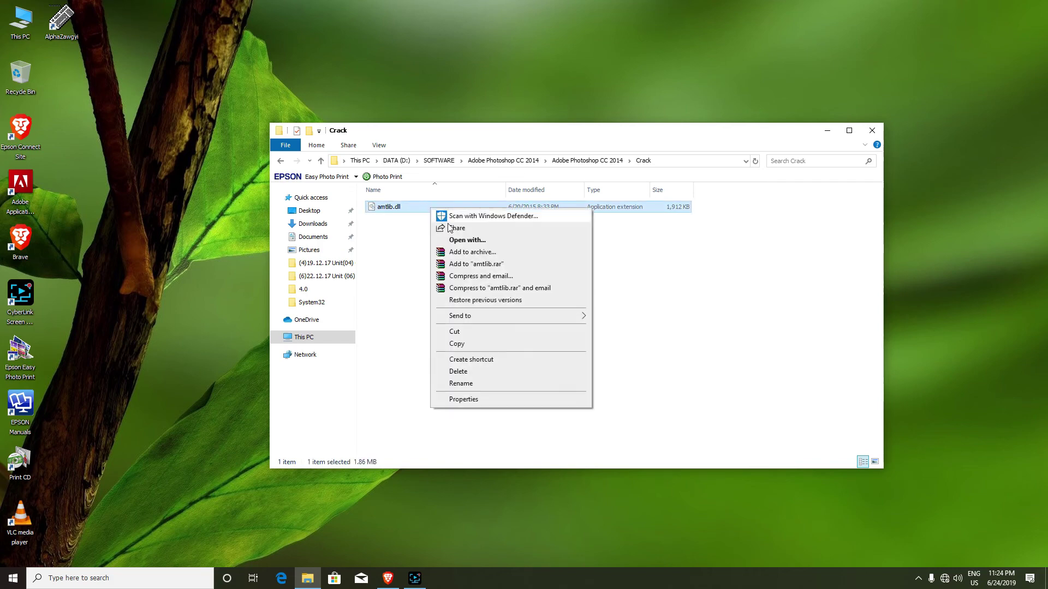
left_click(467, 345)
left_click(465, 350)
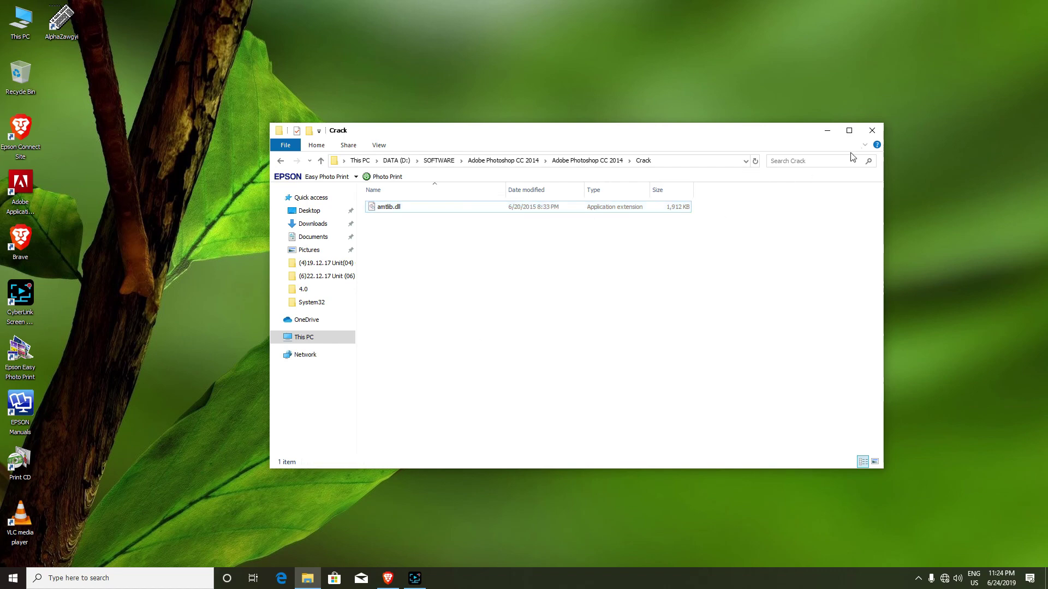
left_click(872, 130)
Browse to C:\Program Files (x86)\Adobe\Adobe Photoshop CC 2014 (32 Bit) via This PC
double_click(21, 21)
double_click(435, 326)
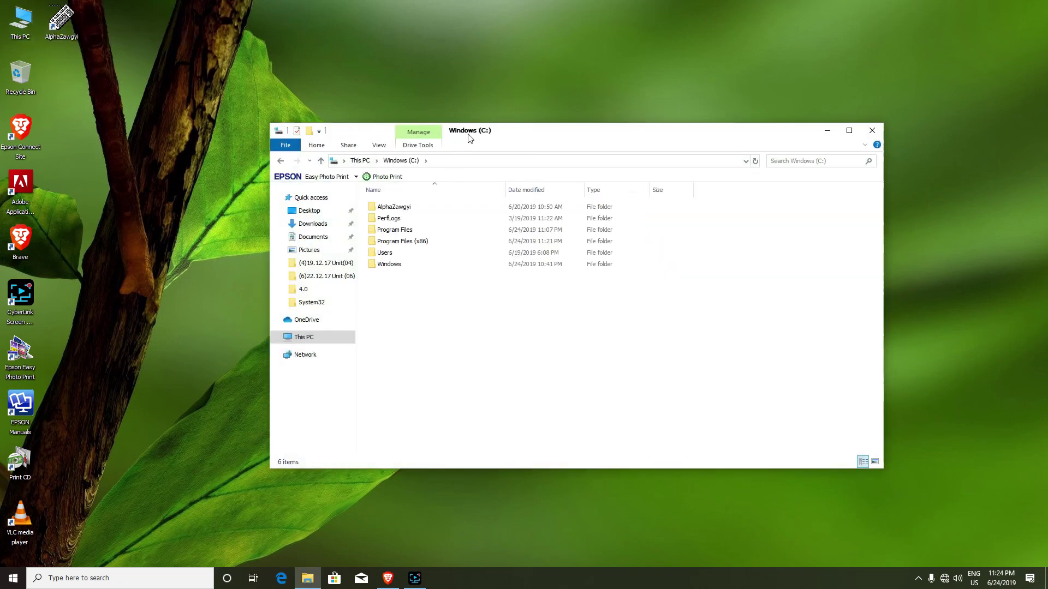
left_click_drag(503, 129, 520, 133)
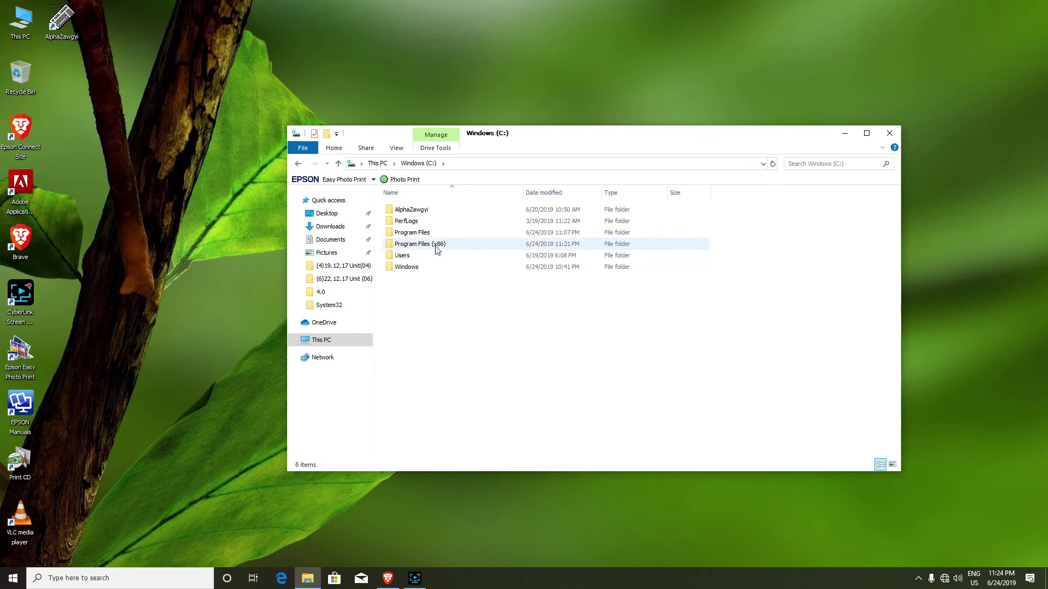
double_click(441, 245)
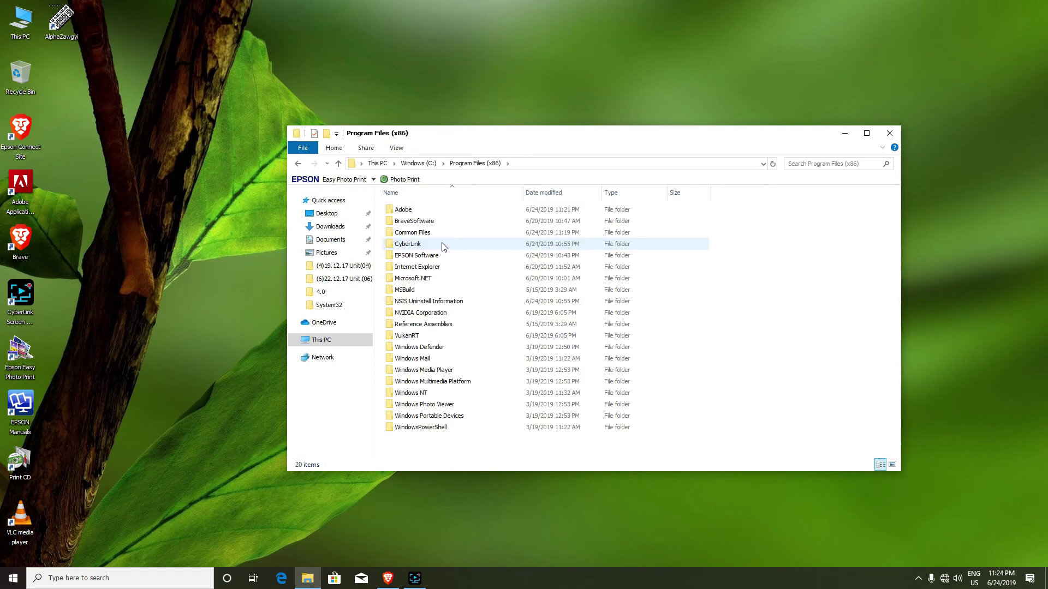
double_click(441, 212)
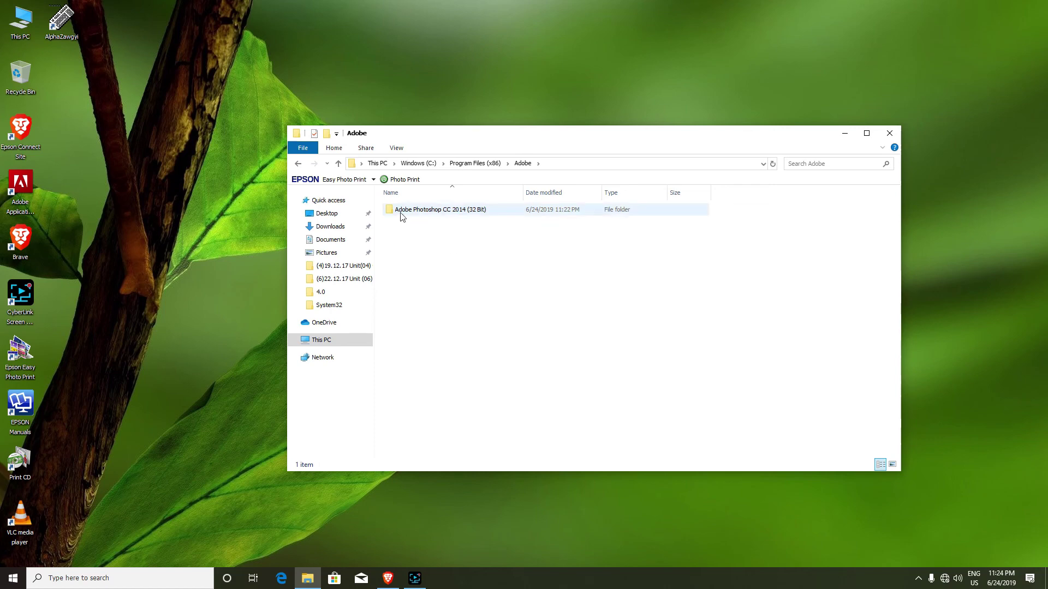
left_click(464, 214)
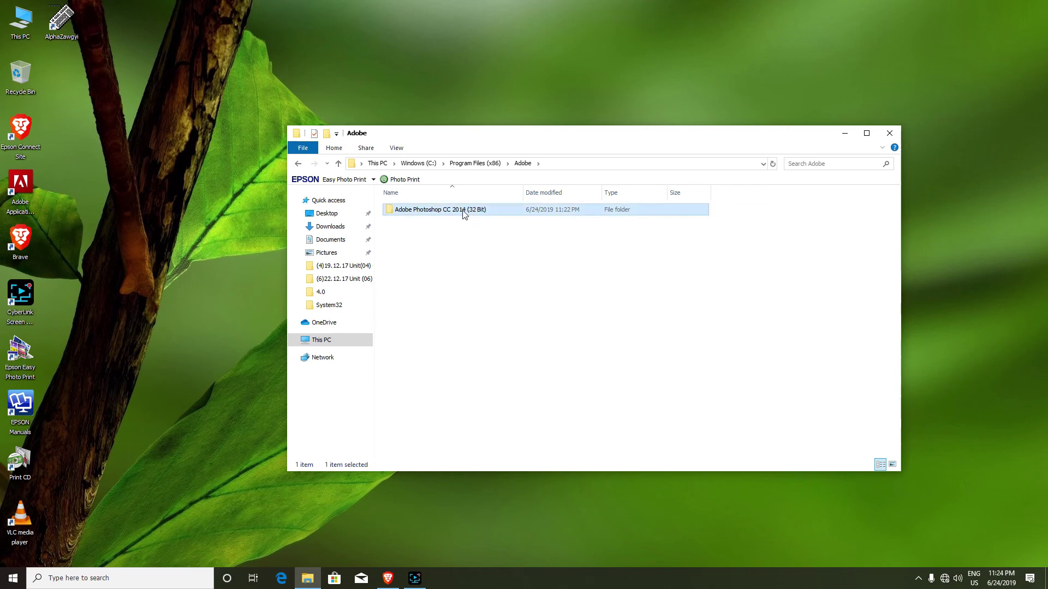
double_click(464, 214)
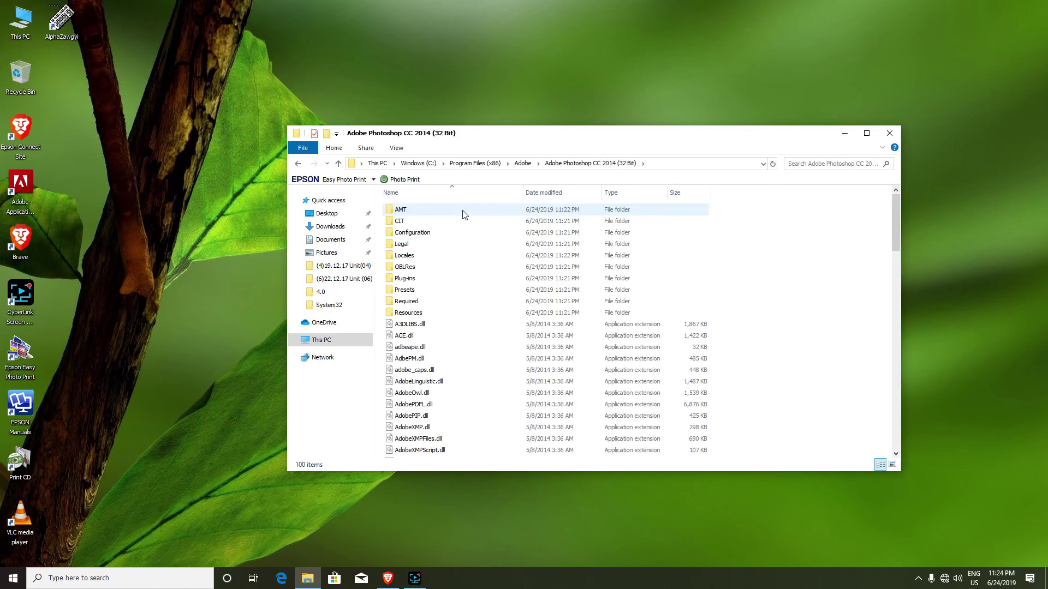
Paste amtlib.dll there, replacing the original with administrator permission, and close Explorer
right_click(785, 283)
left_click(810, 356)
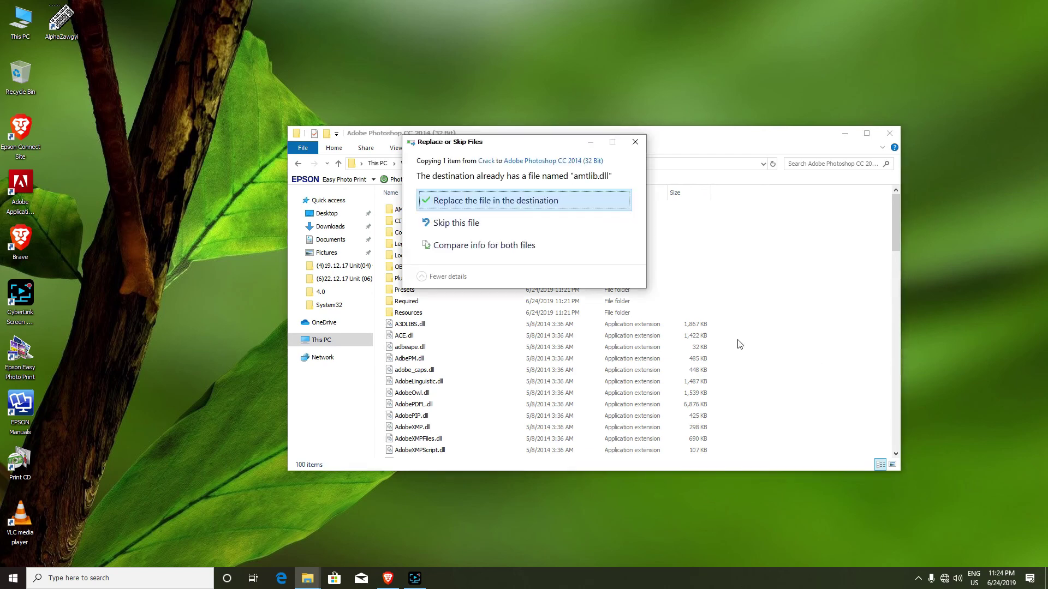
left_click(552, 202)
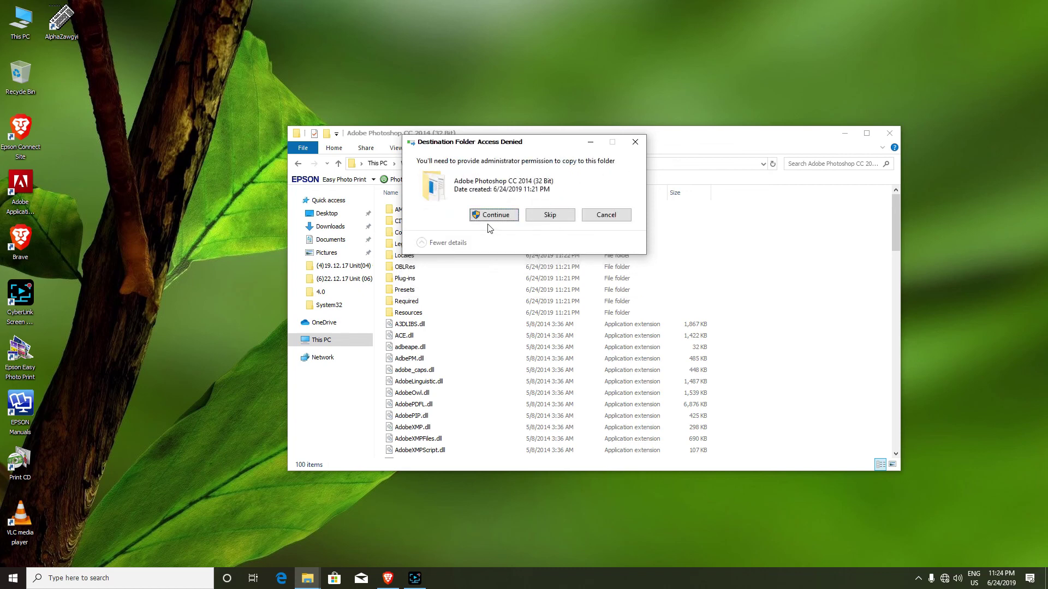
left_click(492, 215)
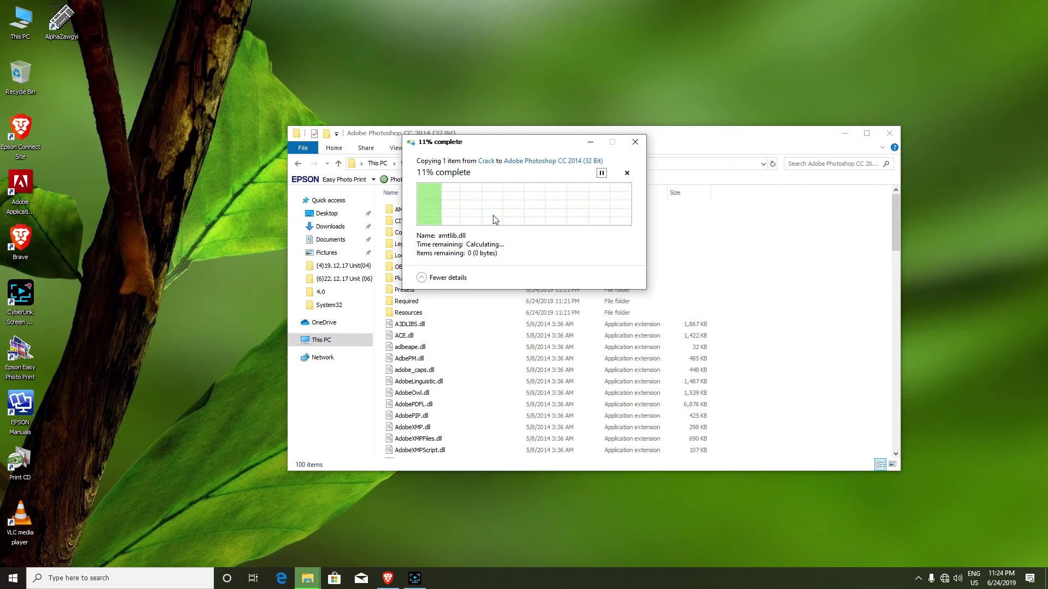
left_click(834, 334)
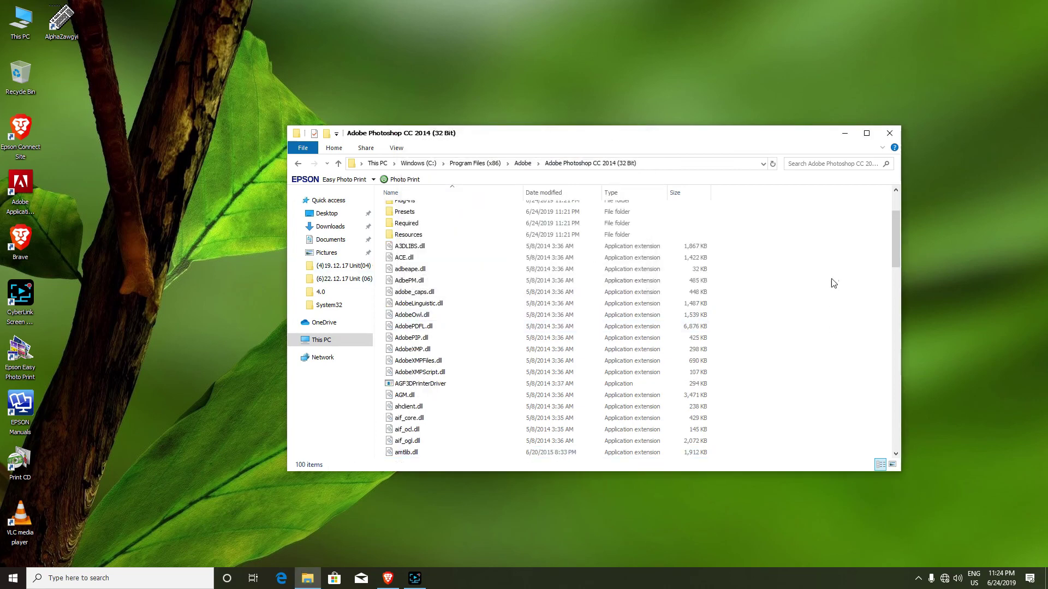
left_click(889, 133)
right_click(395, 255)
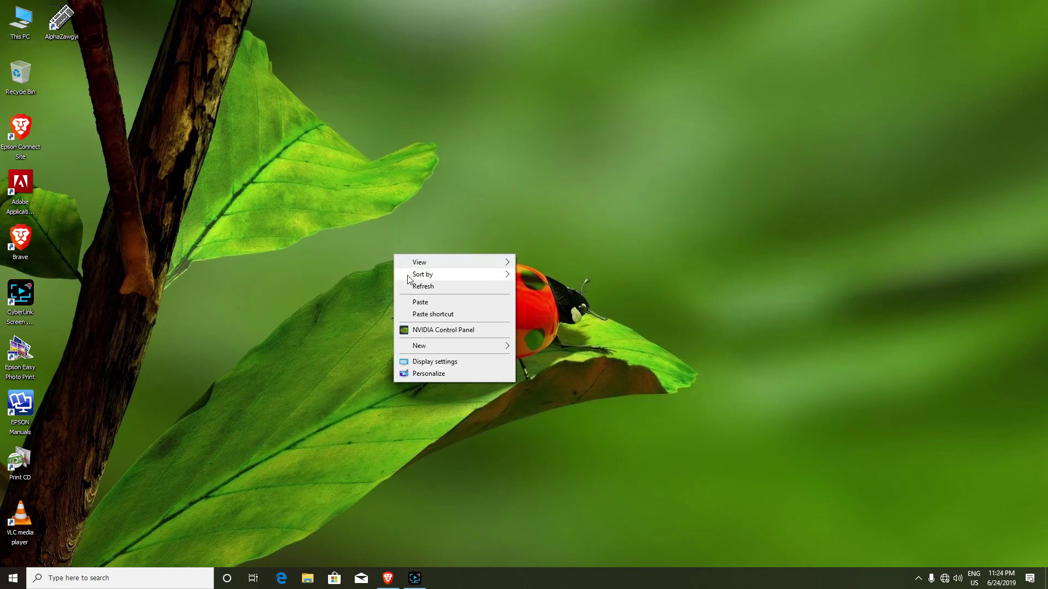
Refresh the desktop and launch Adobe Photoshop CC 2014 (32 Bit) from the Start menu
left_click(420, 286)
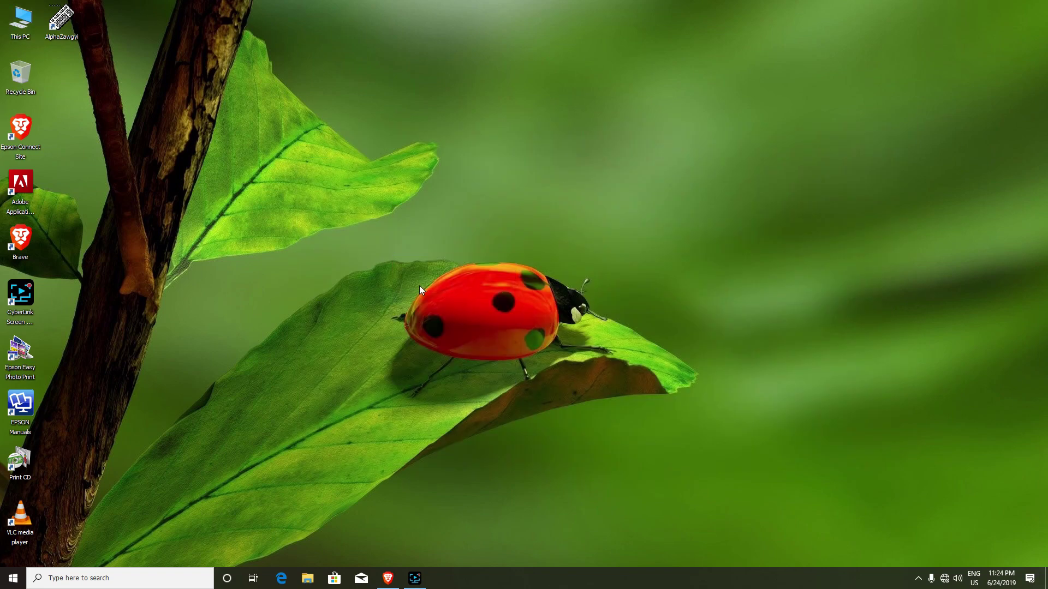
left_click(13, 581)
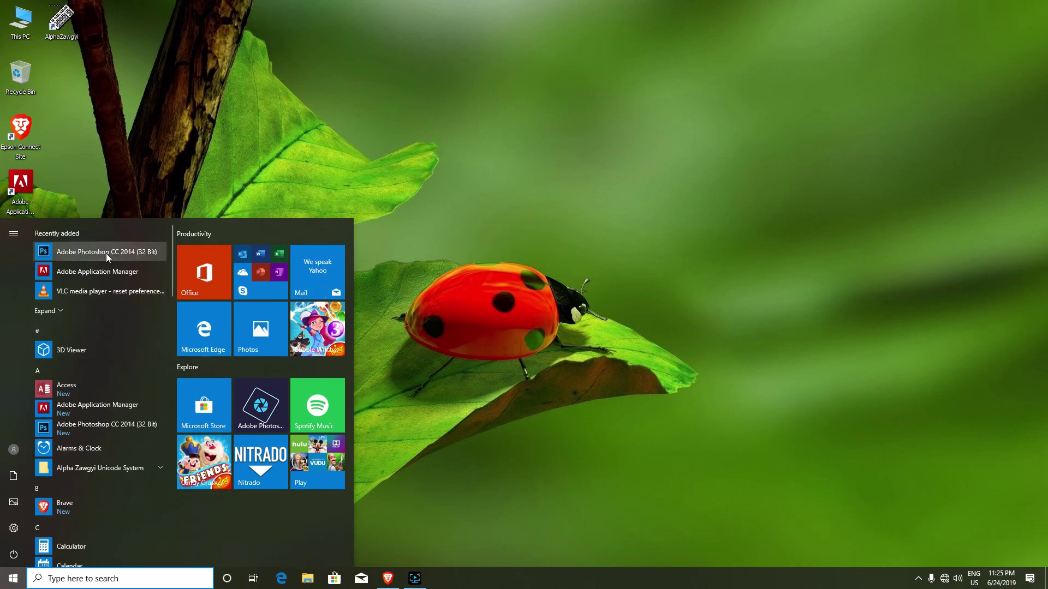
left_click(382, 271)
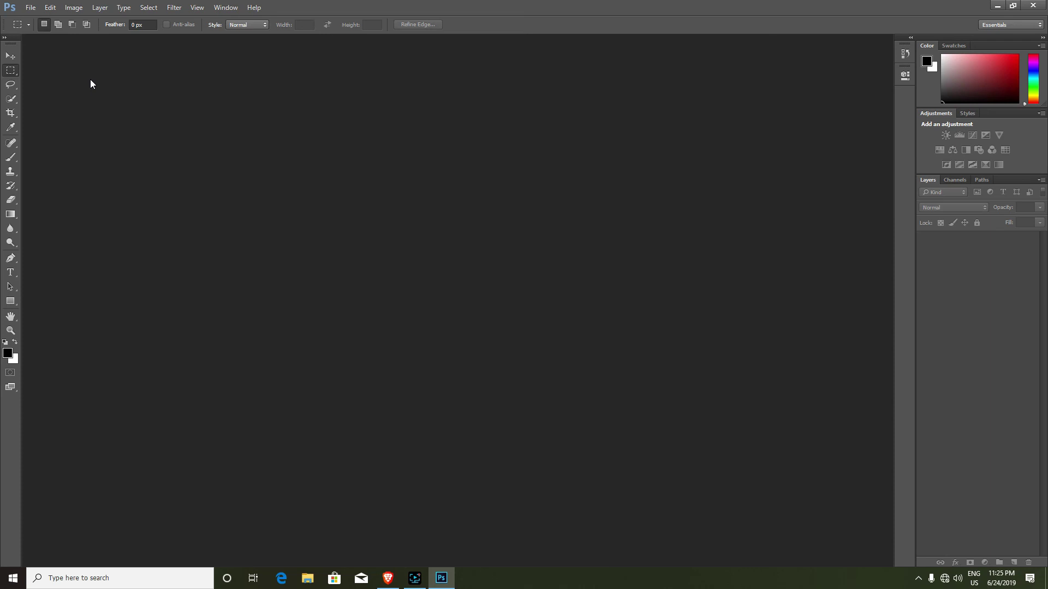
Select the Move tool in the empty Photoshop CC 2014 workspace
left_click(10, 55)
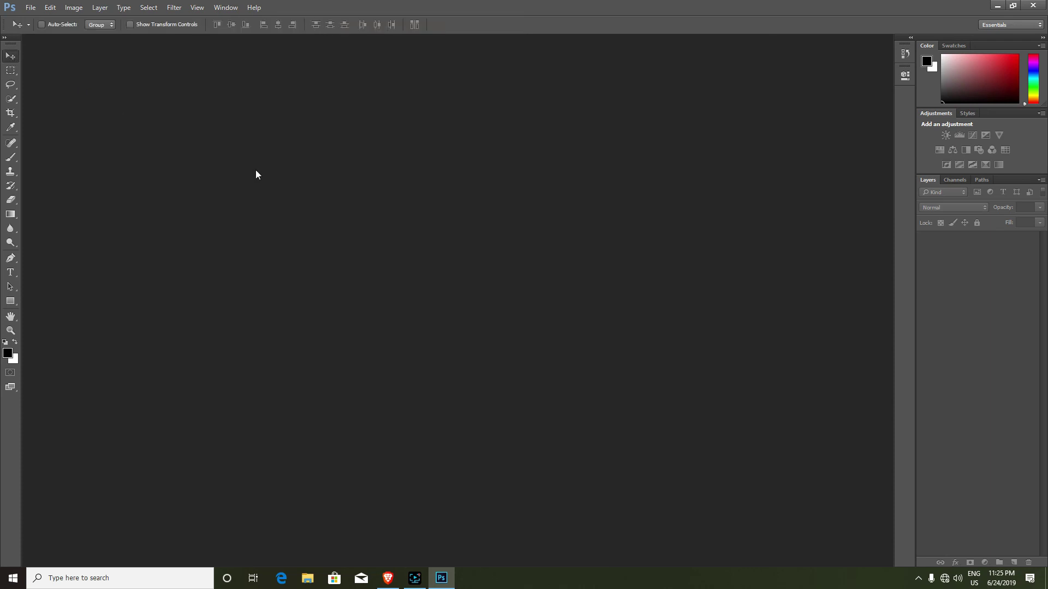